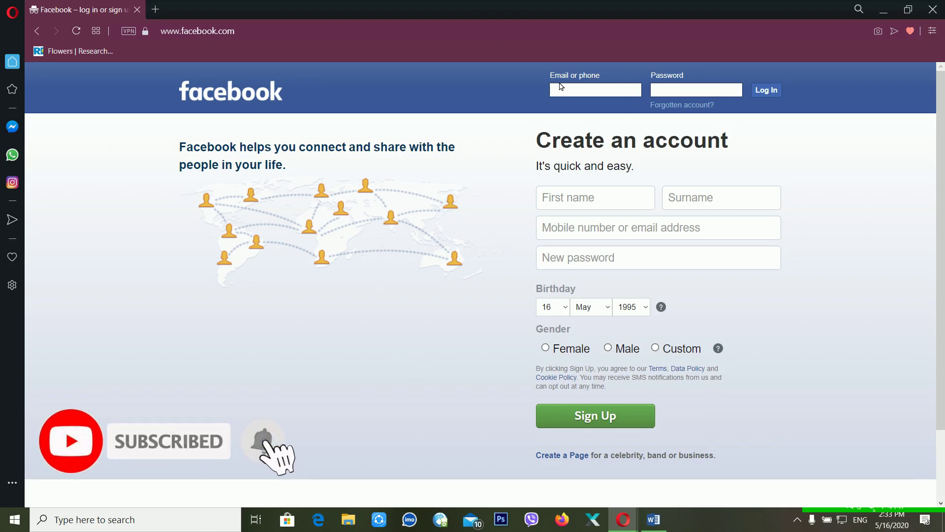
- Submit the login attempt and follow 'Forgotten password?' after the wrong-password error
{"action": "left_click", "coordinate": [587, 91]}
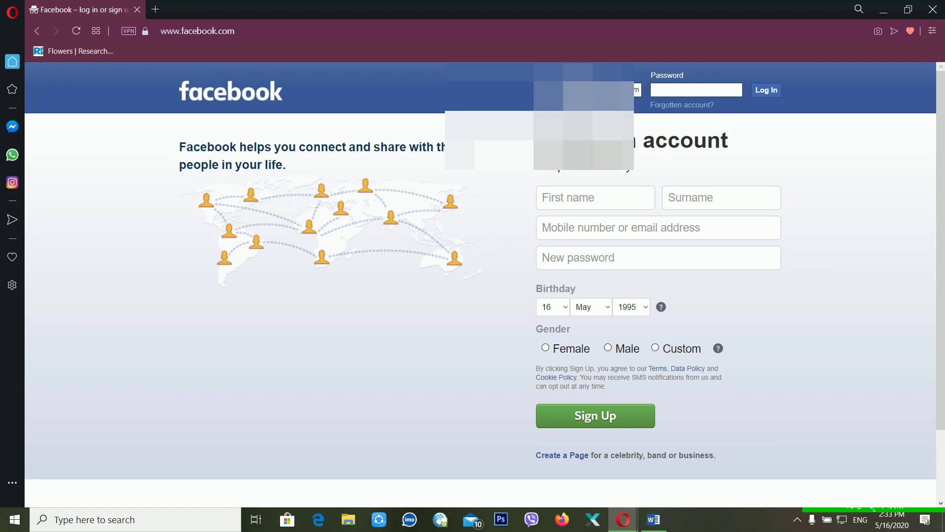
{"action": "key", "text": "Return"}
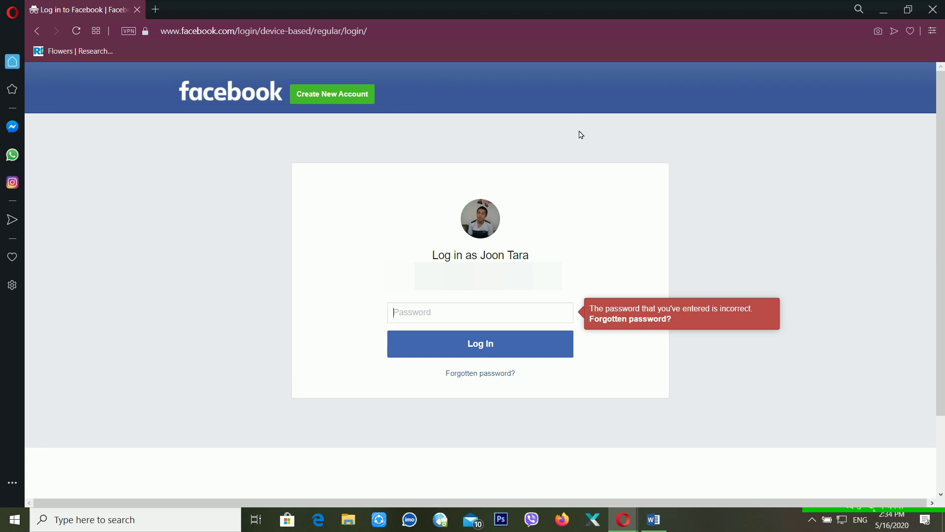
{"action": "left_click", "coordinate": [476, 376]}
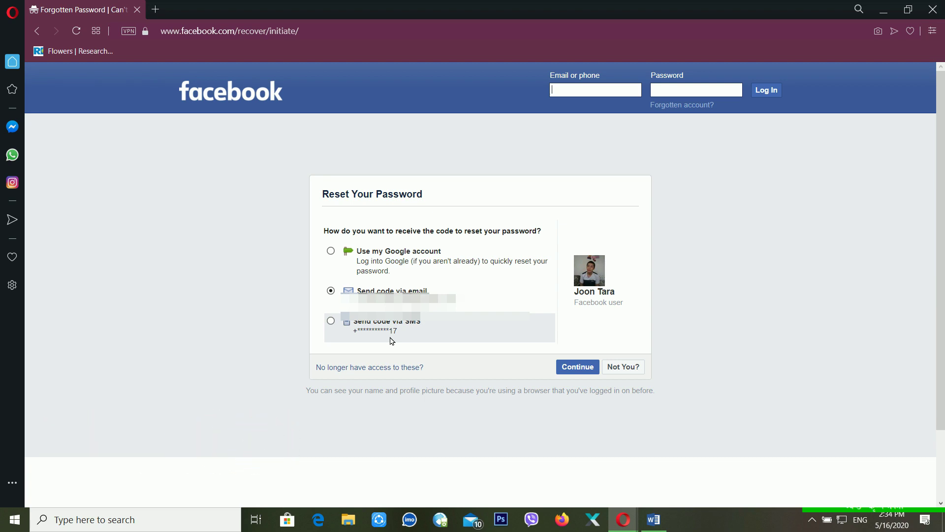
- Choose 'Send code via email' and continue so the reset code is emailed
{"action": "left_click", "coordinate": [442, 296]}
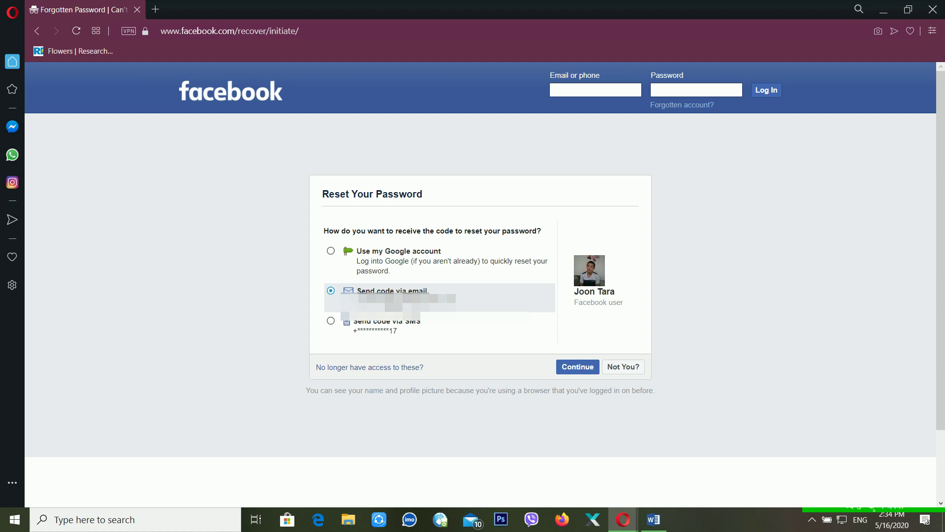
{"action": "left_click", "coordinate": [586, 370]}
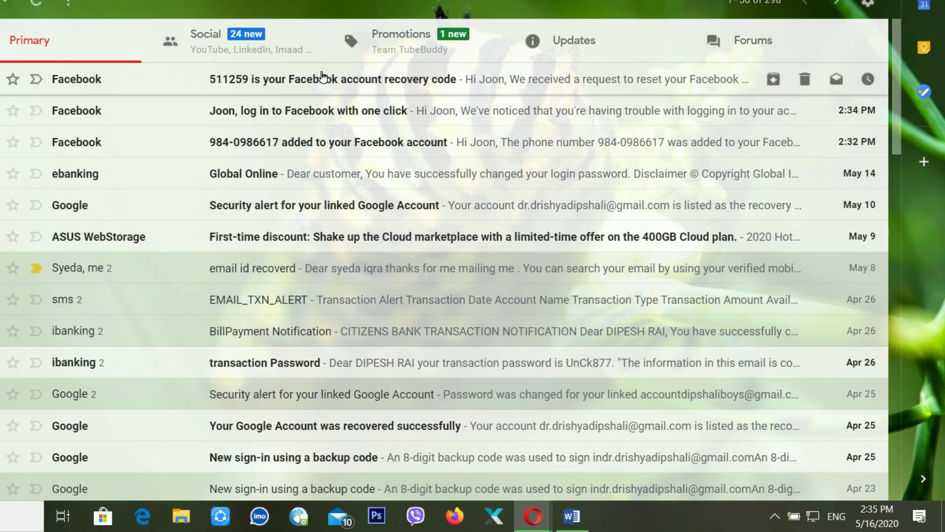
- Open Facebook's recovery code email in Gmail and copy the reset code
{"action": "left_click", "coordinate": [345, 79]}
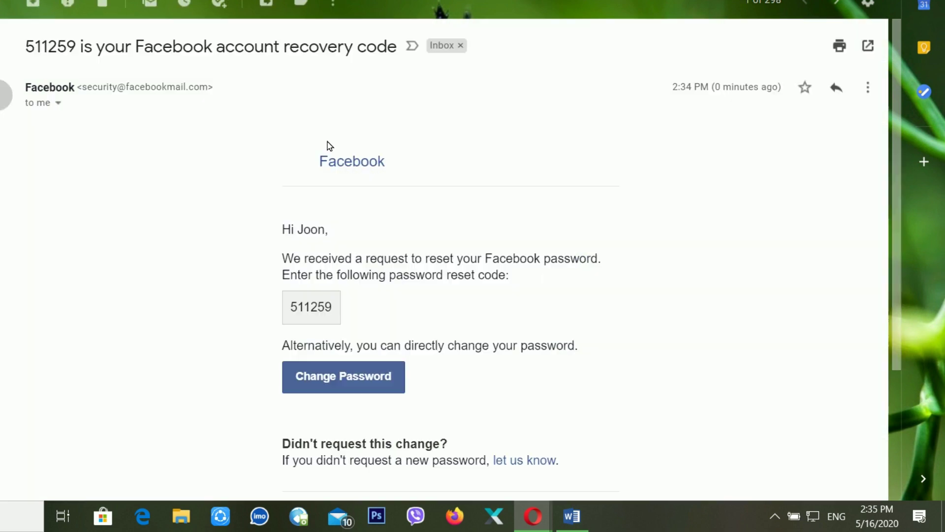
{"action": "scroll", "coordinate": [428, 216], "scroll_direction": "down", "scroll_amount": 3}
{"action": "scroll", "coordinate": [379, 224], "scroll_direction": "up", "scroll_amount": 2}
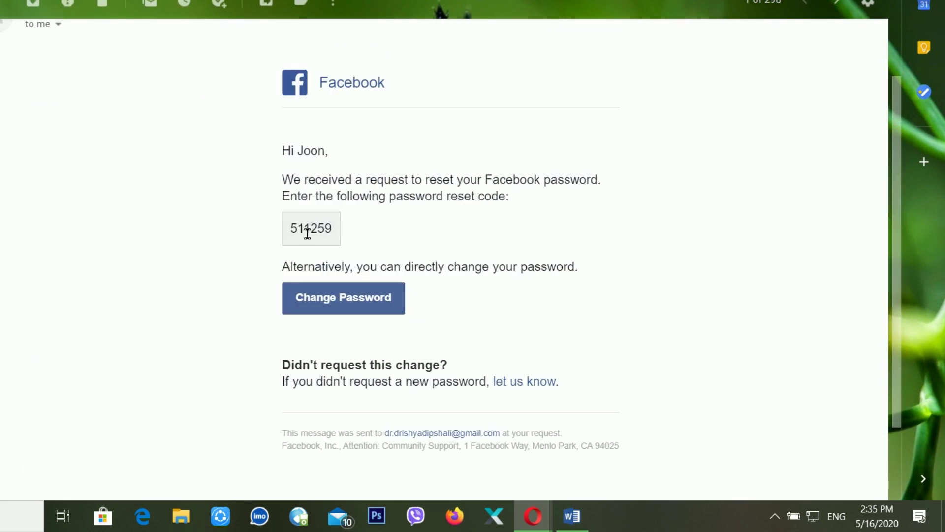
{"action": "mouse_move", "coordinate": [289, 232]}
{"action": "left_mouse_down"}
{"action": "mouse_move", "coordinate": [353, 237]}
{"action": "mouse_move", "coordinate": [287, 226]}
{"action": "left_mouse_up"}
{"action": "key", "text": "ctrl+c"}
{"action": "left_click", "coordinate": [340, 229]}
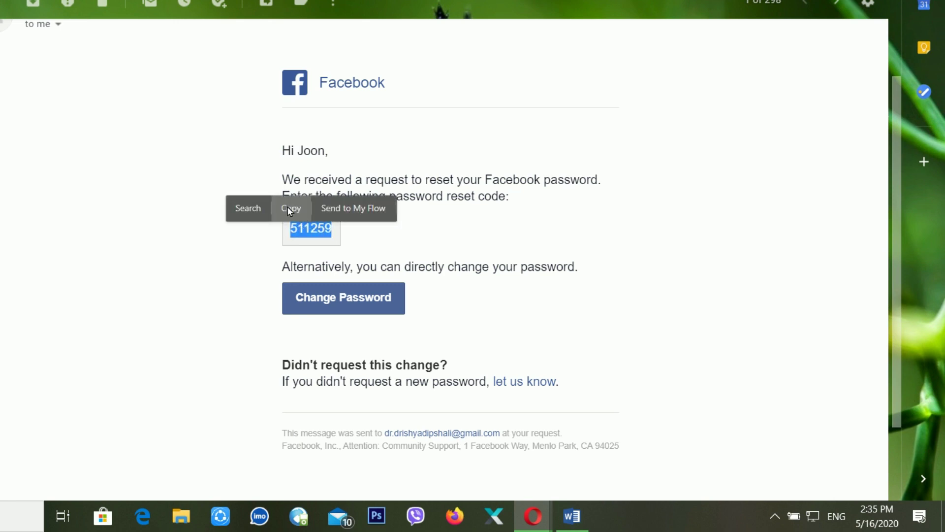
{"action": "left_click", "coordinate": [289, 208]}
- Back in Facebook, paste the copied code into the security code field
{"action": "mouse_move", "coordinate": [533, 516]}
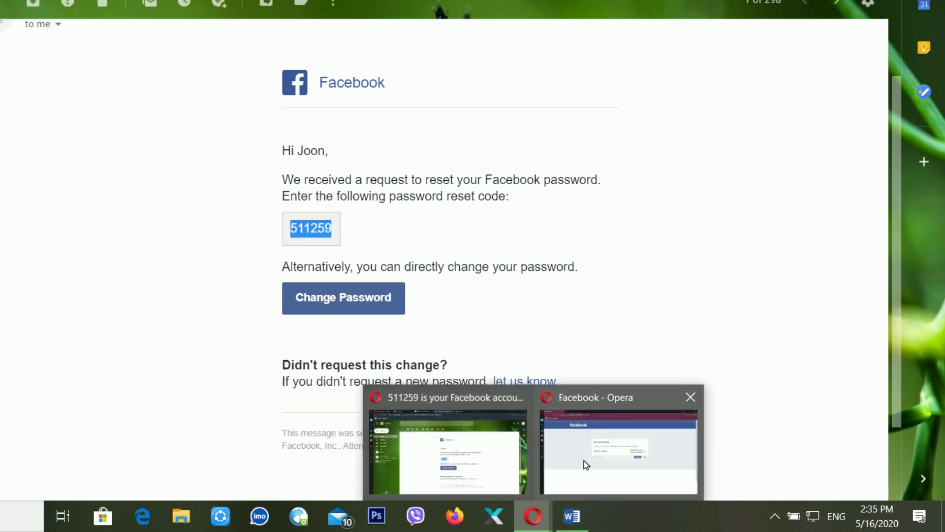
{"action": "left_click", "coordinate": [563, 478]}
{"action": "left_click", "coordinate": [298, 173]}
{"action": "right_click", "coordinate": [280, 168]}
{"action": "left_click", "coordinate": [351, 282]}
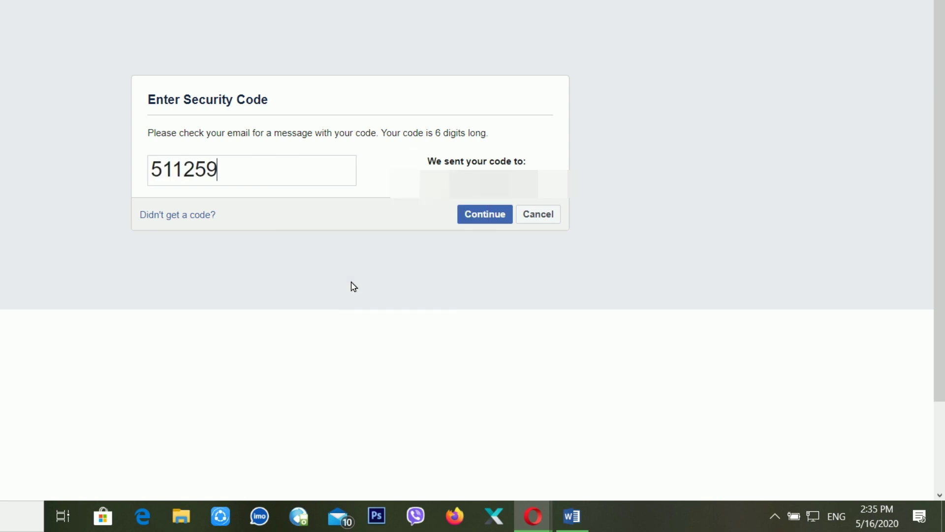
- Submit the security code, then enter a masked new password and save it
{"action": "left_click", "coordinate": [496, 218]}
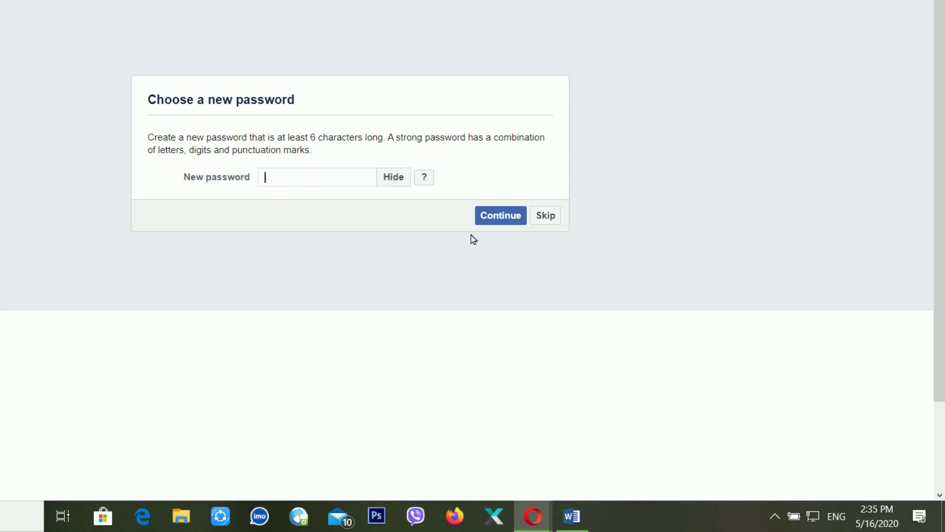
{"action": "type", "text": "ma"}
{"action": "key", "text": "BackSpace"}
{"action": "key", "text": "BackSpace"}
{"action": "left_click", "coordinate": [407, 185]}
{"action": "type", "text": "m"}
{"action": "key", "text": "BackSpace"}
{"action": "type", "text": "*******"}
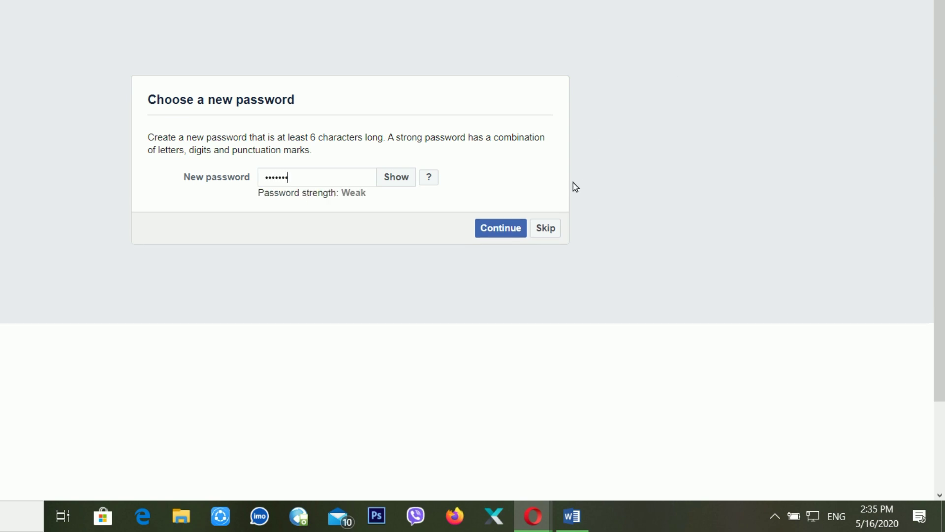
{"action": "left_click", "coordinate": [507, 232]}
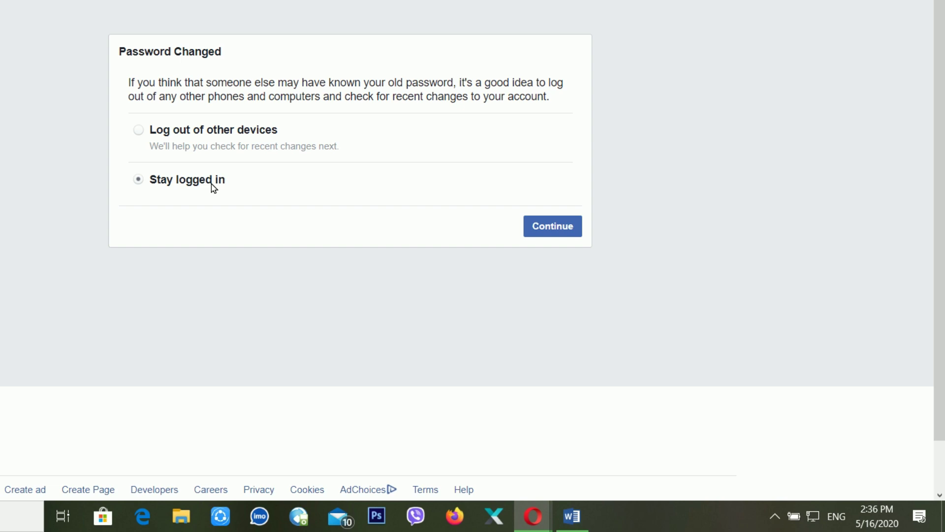
- Choose 'Log out of other devices' and start the account security check
{"action": "left_click", "coordinate": [191, 134]}
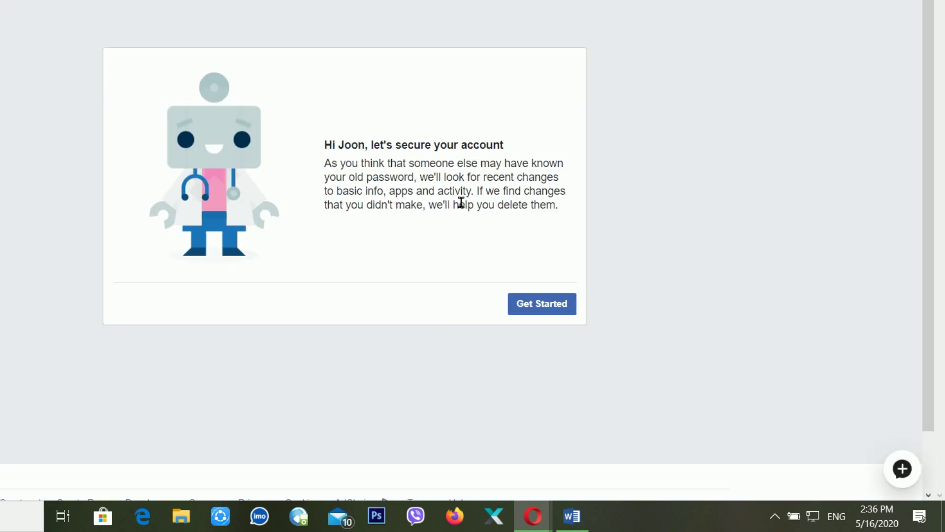
{"action": "left_click", "coordinate": [534, 307]}
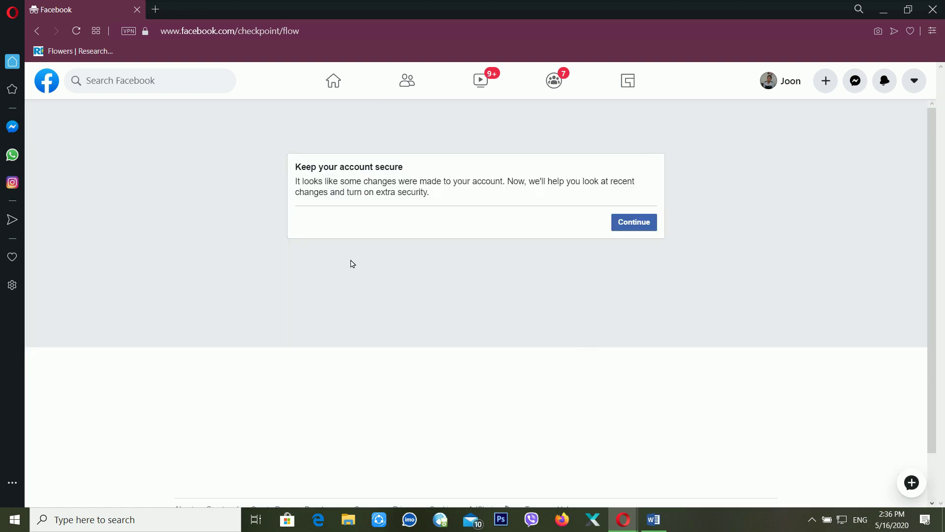
- In the recent-changes review, enter and submit a changed password
{"action": "left_click", "coordinate": [632, 224]}
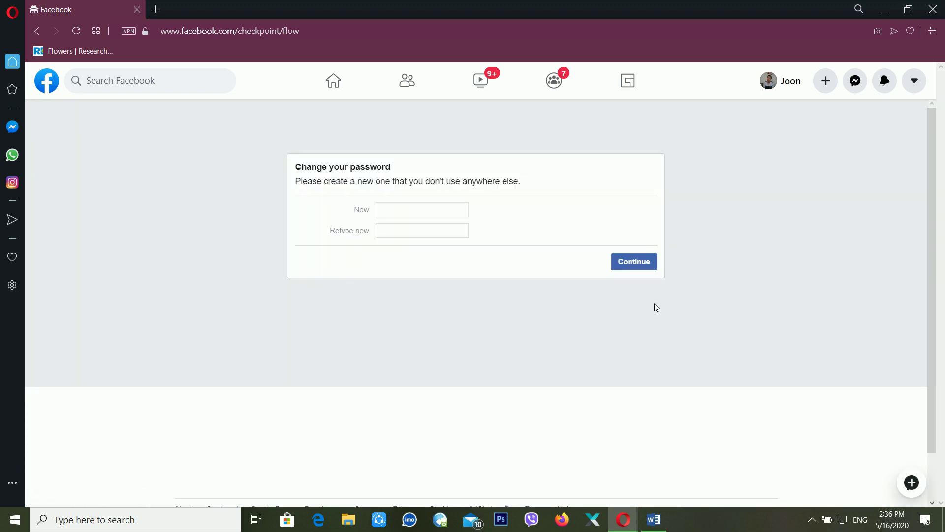
{"action": "left_click", "coordinate": [416, 217]}
{"action": "type", "text": "••••••••••"}
{"action": "left_click", "coordinate": [646, 264]}
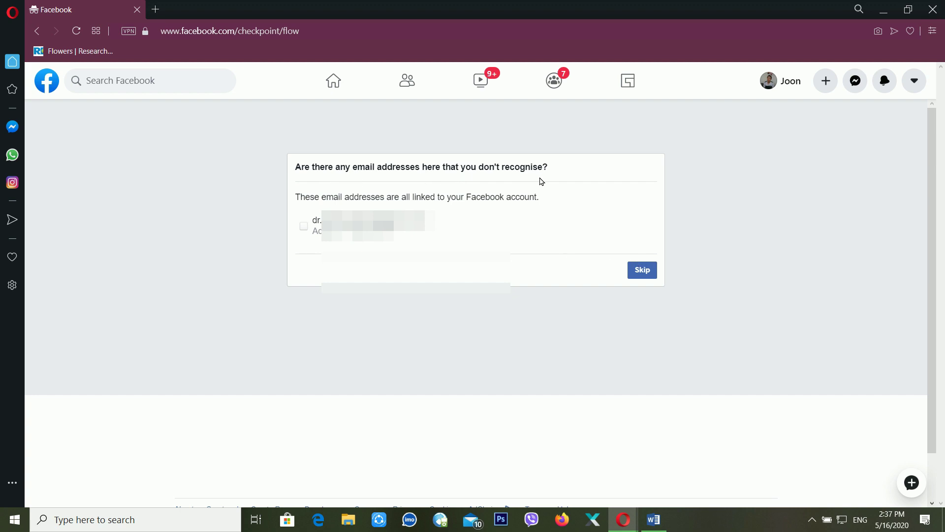
- Skip the email and phone number reviews and finish to News Feed
{"action": "left_click", "coordinate": [642, 270]}
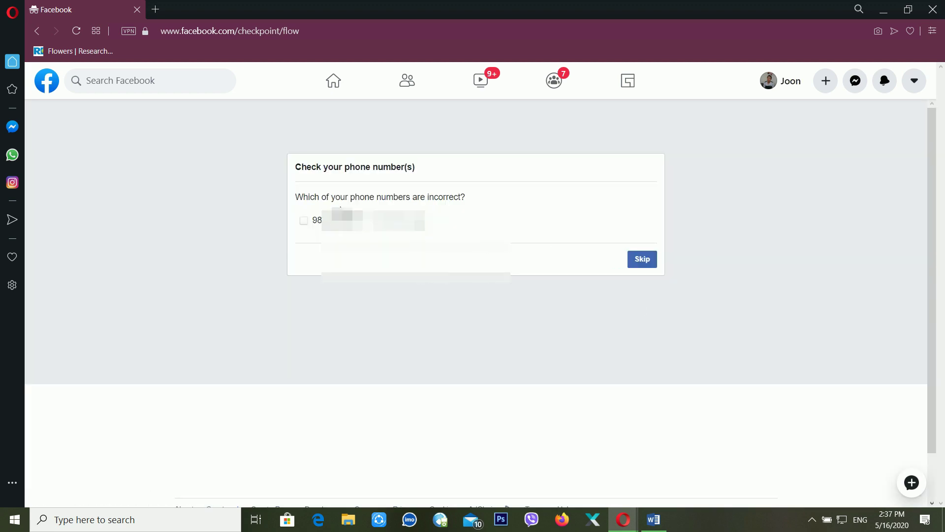
{"action": "left_click", "coordinate": [641, 261]}
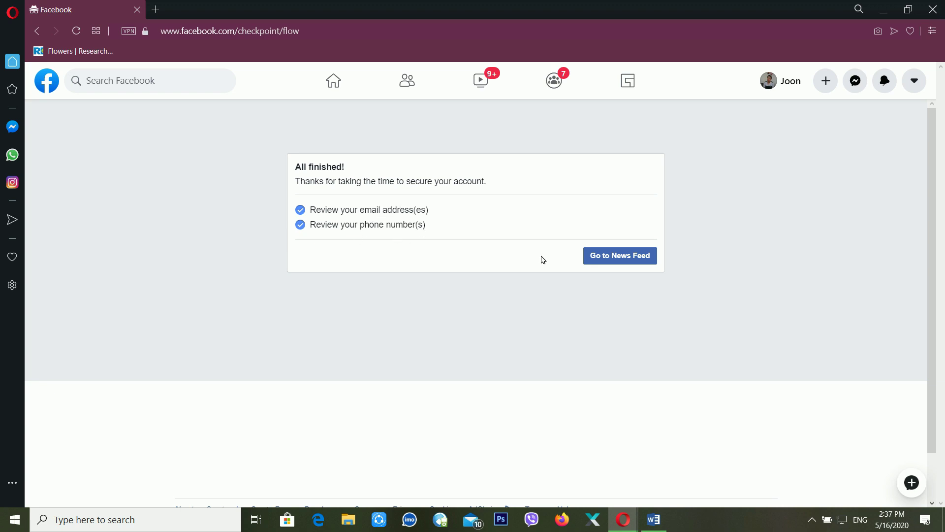
{"action": "left_click", "coordinate": [613, 260]}
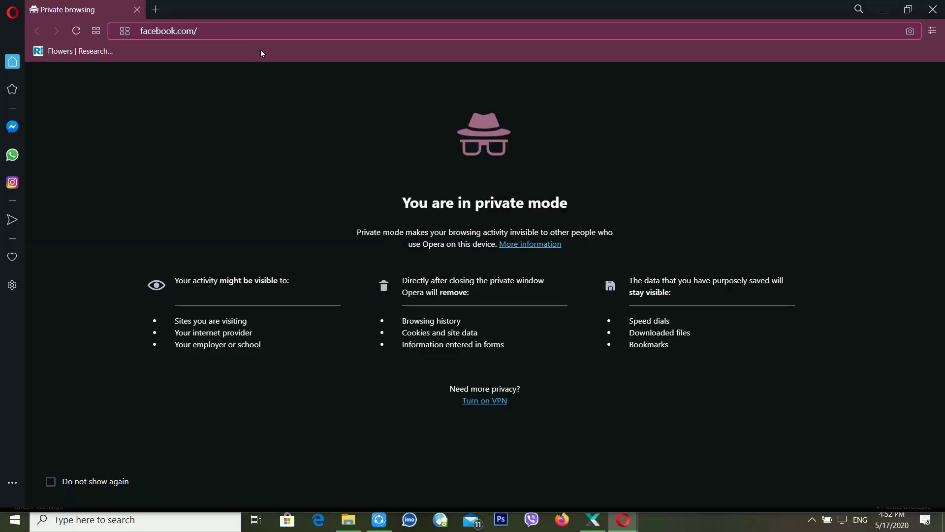
- Load facebook.com, pick the saved email and submit a password that gets rejected
{"action": "key", "text": "Return"}
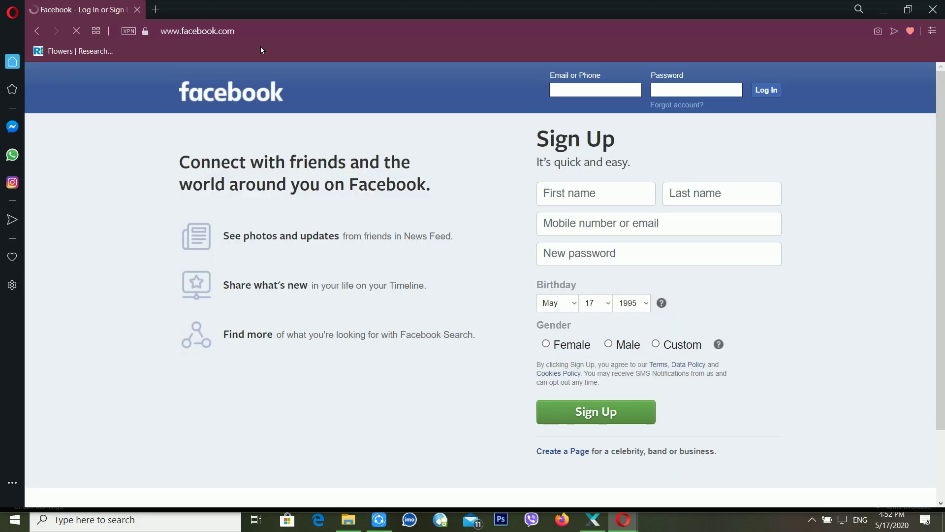
{"action": "left_click", "coordinate": [595, 90]}
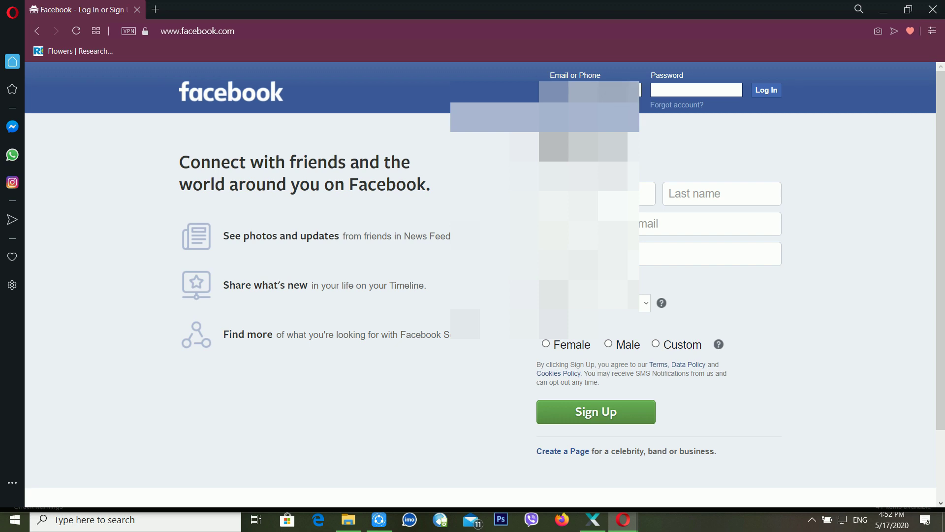
{"action": "type", "text": "•••••••••"}
{"action": "key", "text": "Return"}
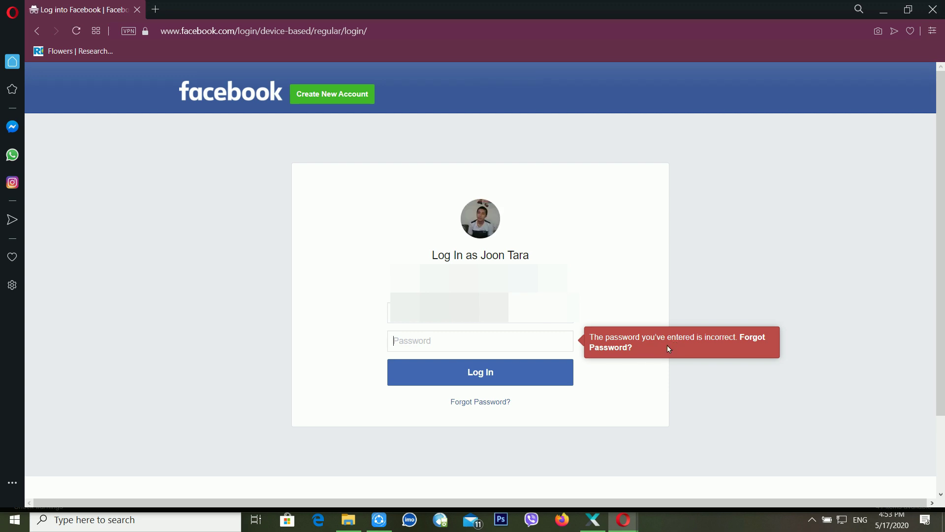
- Start password recovery and have the reset code sent via SMS
{"action": "left_click", "coordinate": [484, 407]}
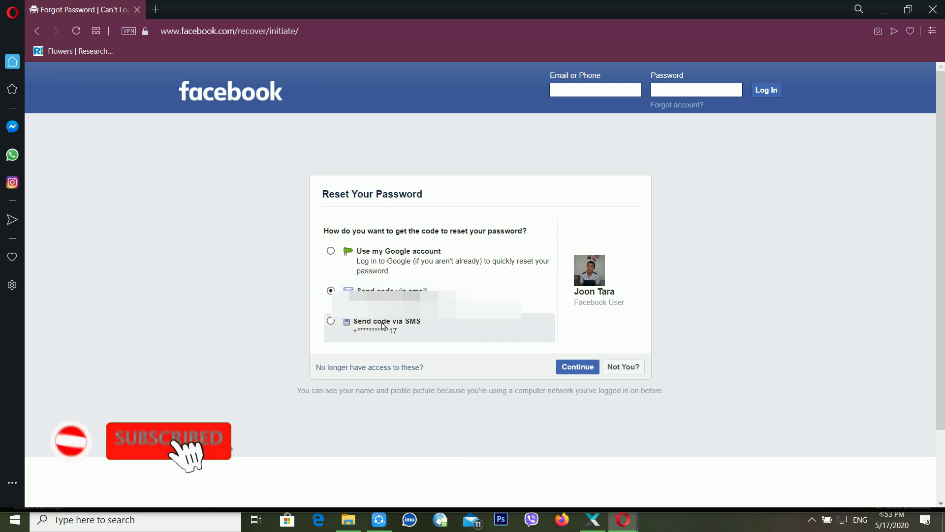
{"action": "left_click", "coordinate": [340, 327]}
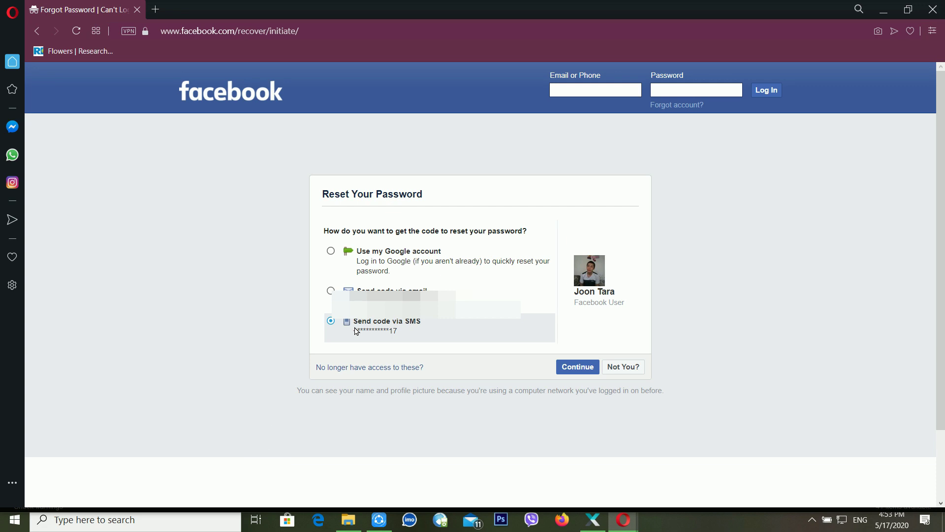
{"action": "left_click", "coordinate": [580, 369]}
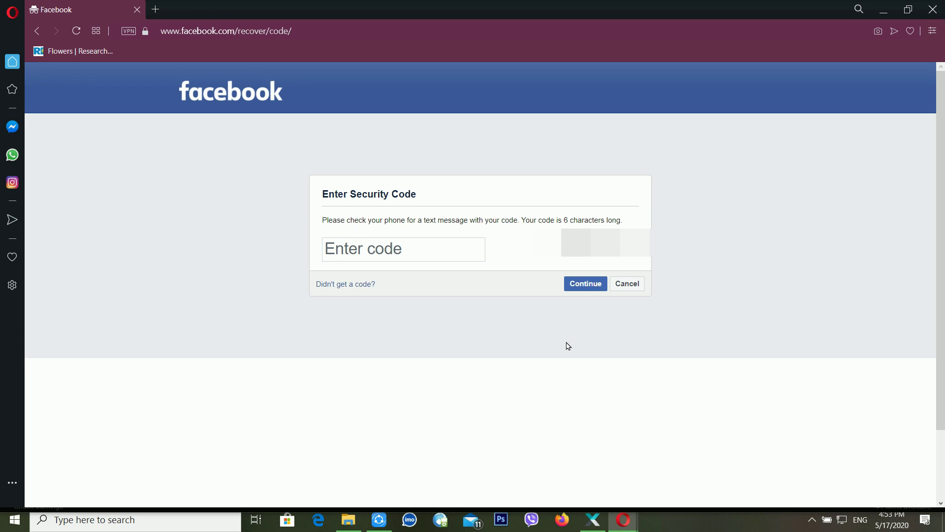
- Enter the six-digit security code from the text message and submit it
{"action": "left_click", "coordinate": [425, 251]}
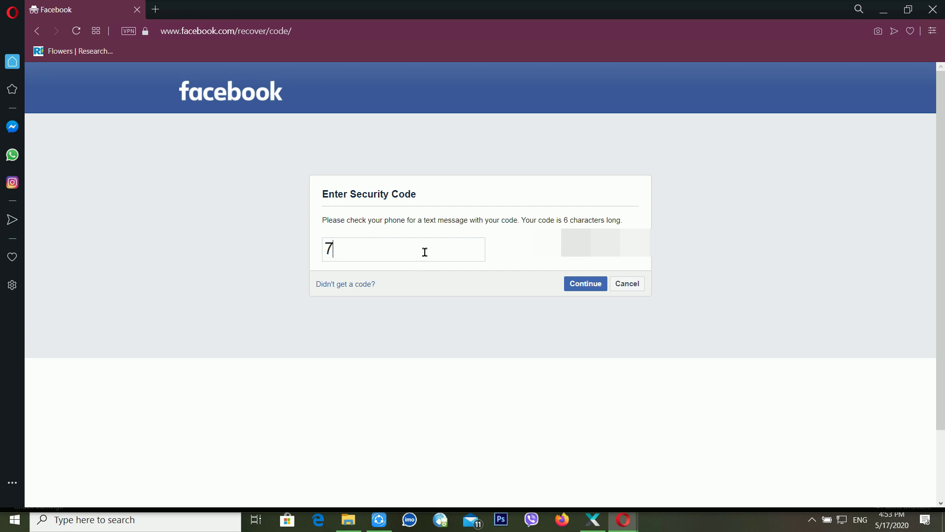
{"action": "left_click", "coordinate": [581, 284]}
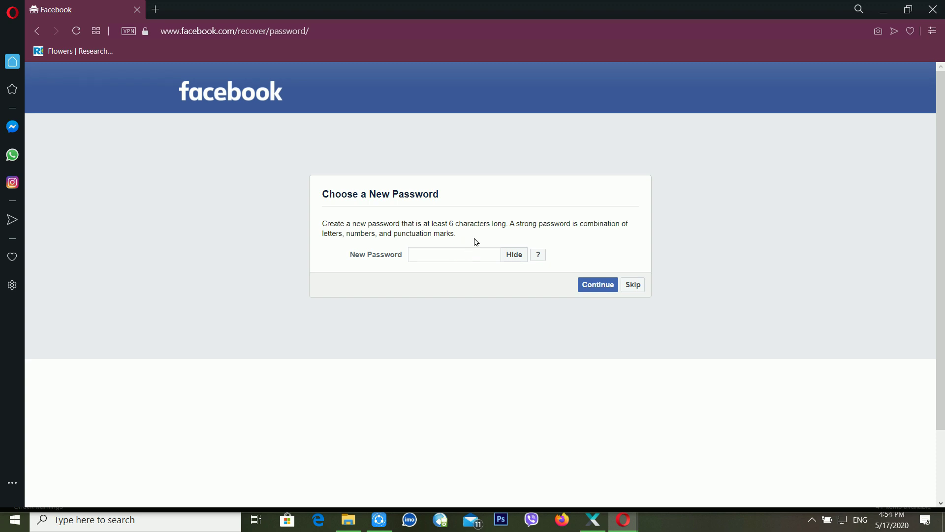
- Enter a hidden 10-character new password of Medium strength and save it
{"action": "left_click", "coordinate": [517, 254]}
{"action": "type", "text": "a"}
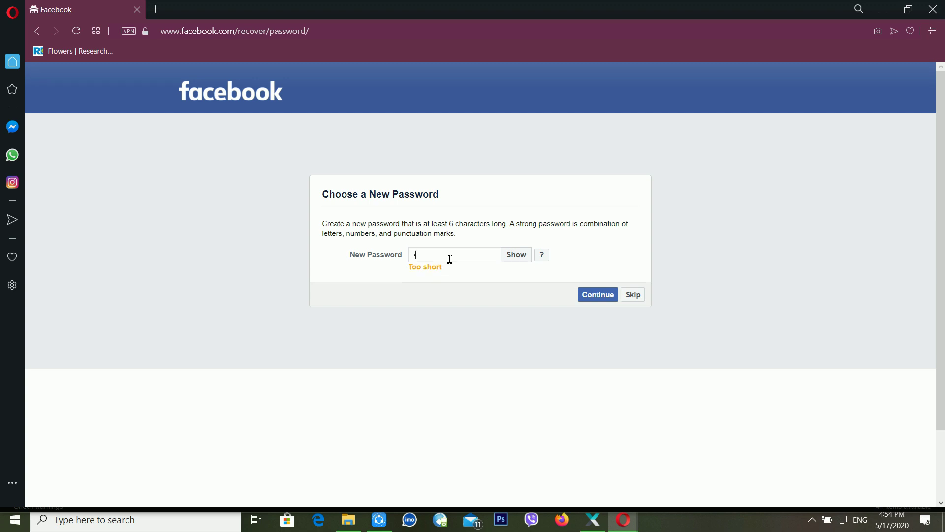
{"action": "key", "text": "BackSpace"}
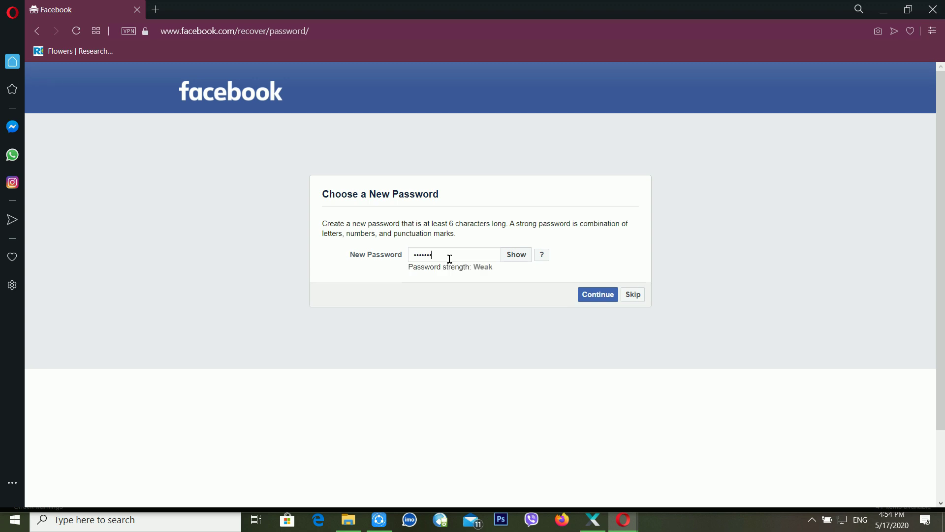
{"action": "left_click", "coordinate": [590, 298]}
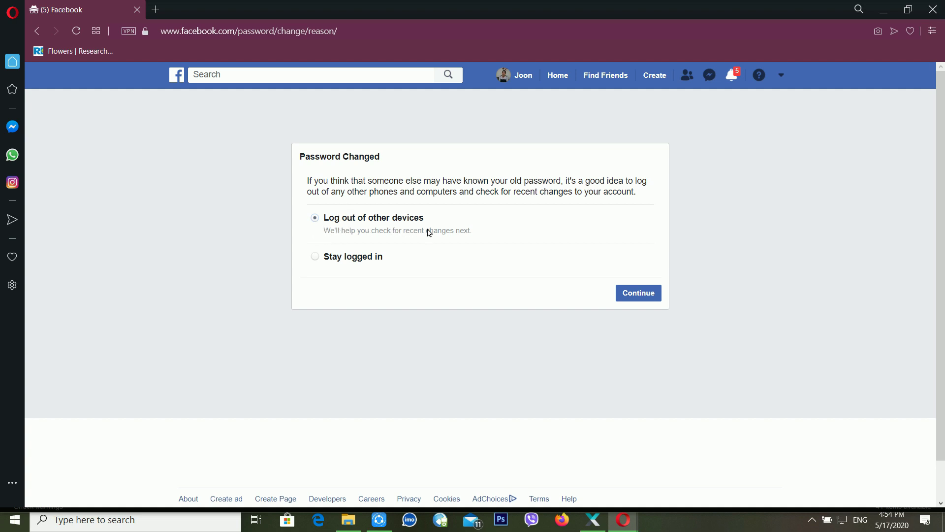
- Continue with Log out of other devices selected to reach the account security checkup
{"action": "left_click", "coordinate": [638, 294]}
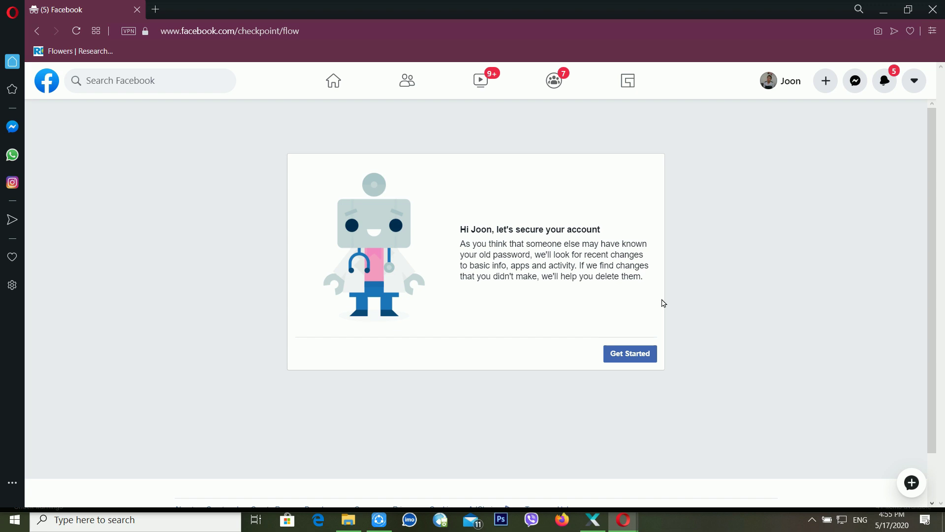
- Run the recent-changes check and continue through Keep your account secure to Change your password
{"action": "left_click", "coordinate": [635, 359]}
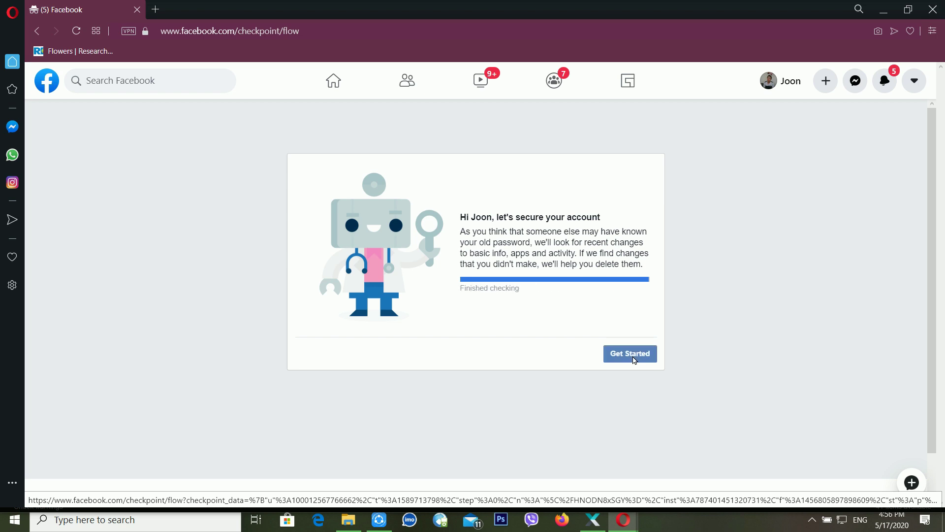
{"action": "left_click", "coordinate": [634, 357]}
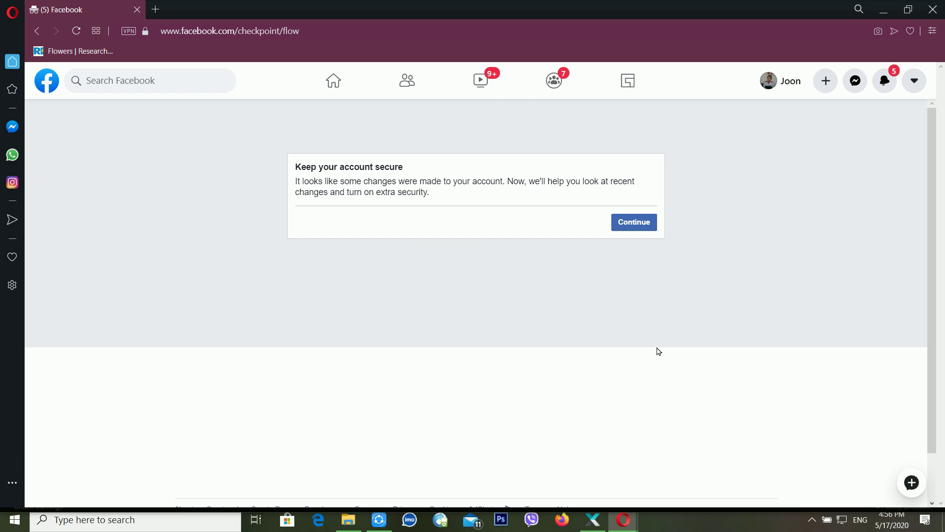
{"action": "left_click", "coordinate": [627, 232]}
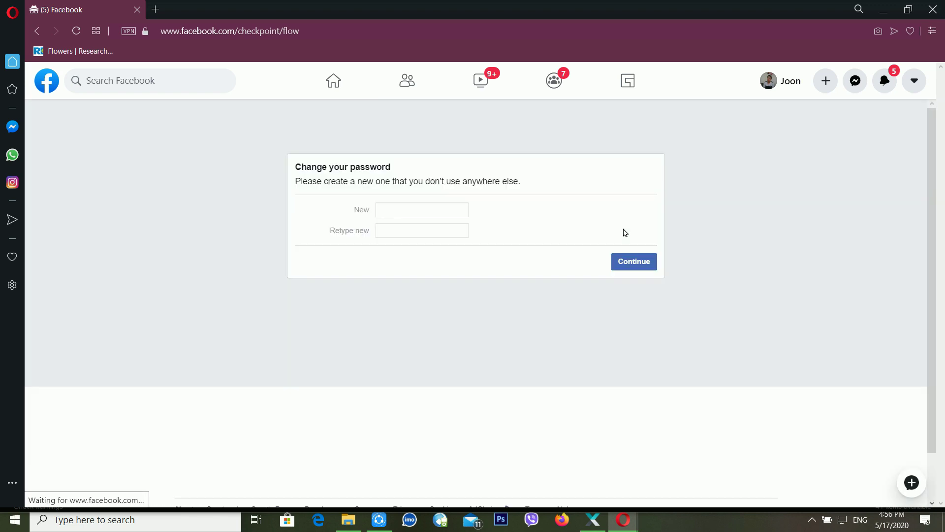
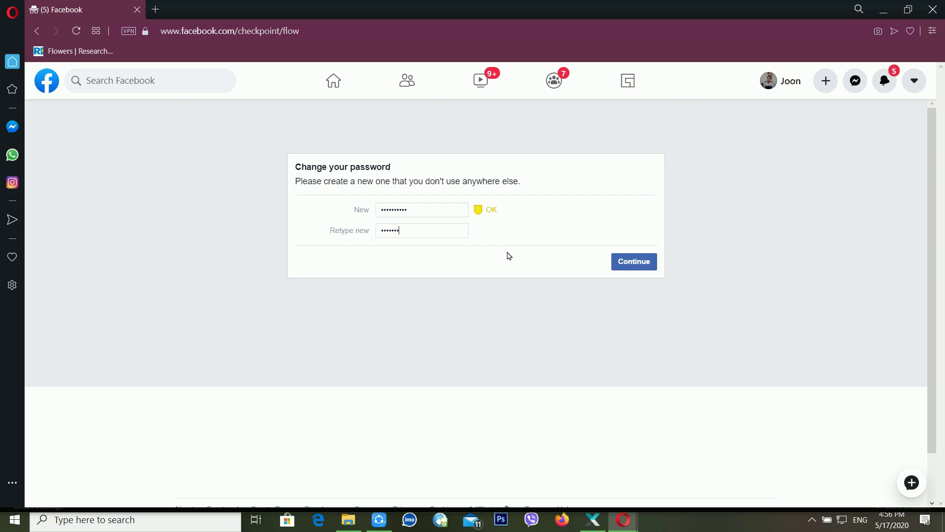
- After the reused password is rejected, enter a never-used password in both fields and submit it
{"action": "type", "text": "•••"}
{"action": "left_click", "coordinate": [619, 266]}
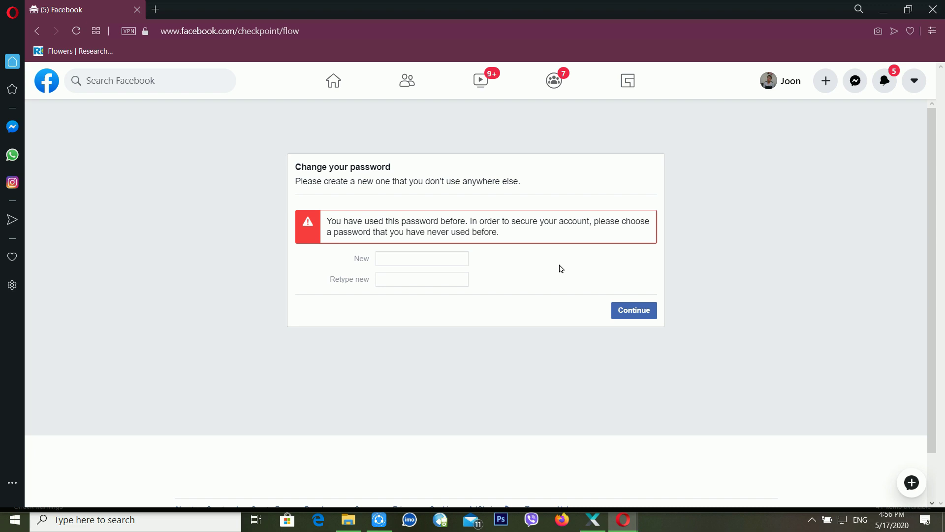
{"action": "left_click", "coordinate": [466, 268]}
{"action": "type", "text": "••••••••••••••••••••••"}
{"action": "left_click", "coordinate": [437, 262]}
{"action": "key", "text": "ctrl+a"}
{"action": "type", "text": "••••••••"}
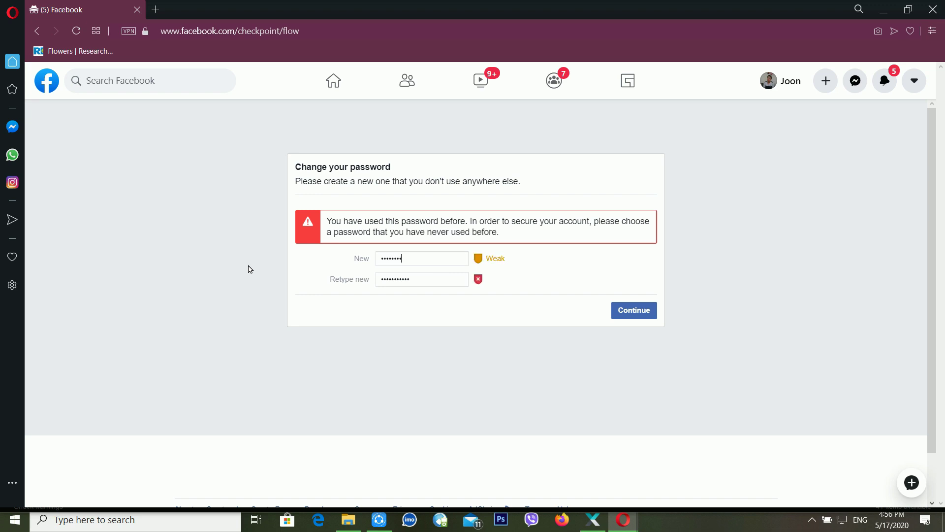
{"action": "type", "text": "•••"}
{"action": "key", "text": "Tab"}
{"action": "type", "text": "•••••••••••"}
{"action": "left_click_drag", "start_coordinate": [460, 264], "coordinate": [63, 262]}
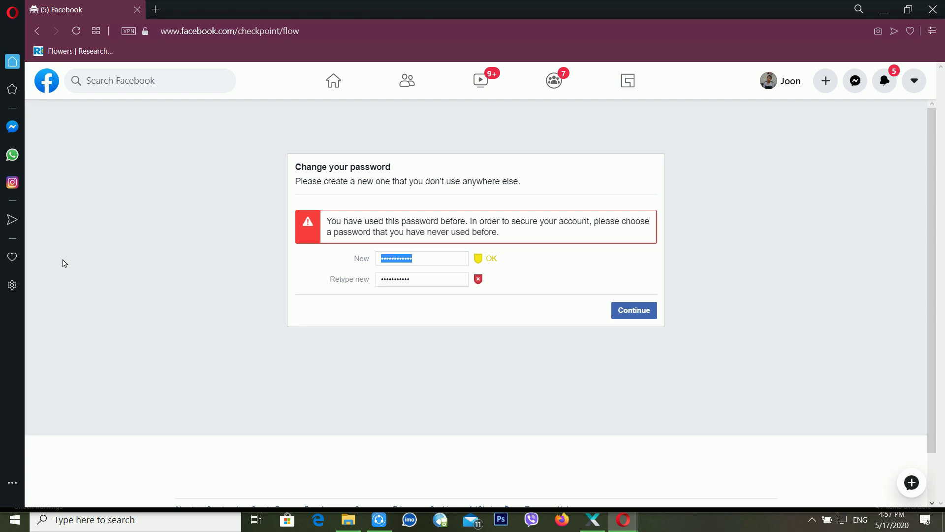
{"action": "type", "text": "•••••••••••"}
{"action": "key", "text": "Tab"}
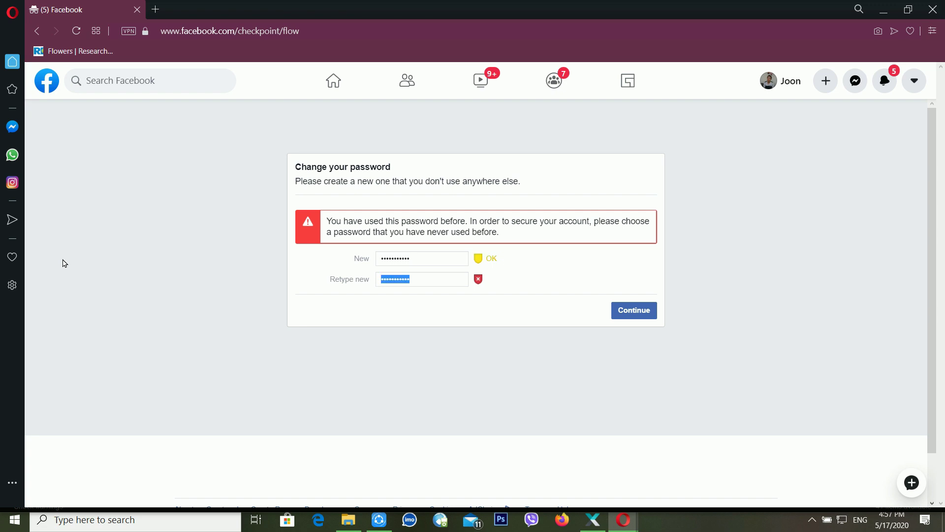
{"action": "type", "text": "•••••••••••"}
{"action": "left_click", "coordinate": [626, 315]}
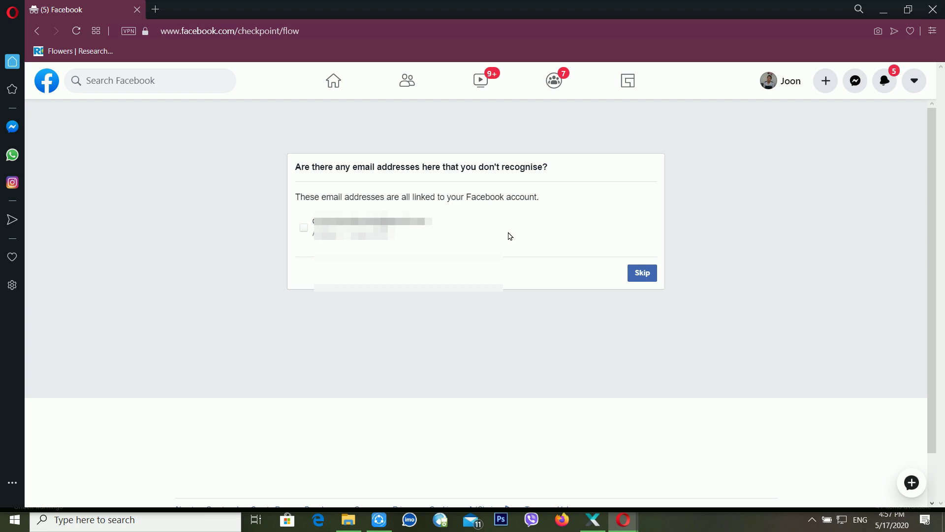
- Leave every linked email address unmarked and skip ahead to the phone number check
{"action": "left_click", "coordinate": [303, 227]}
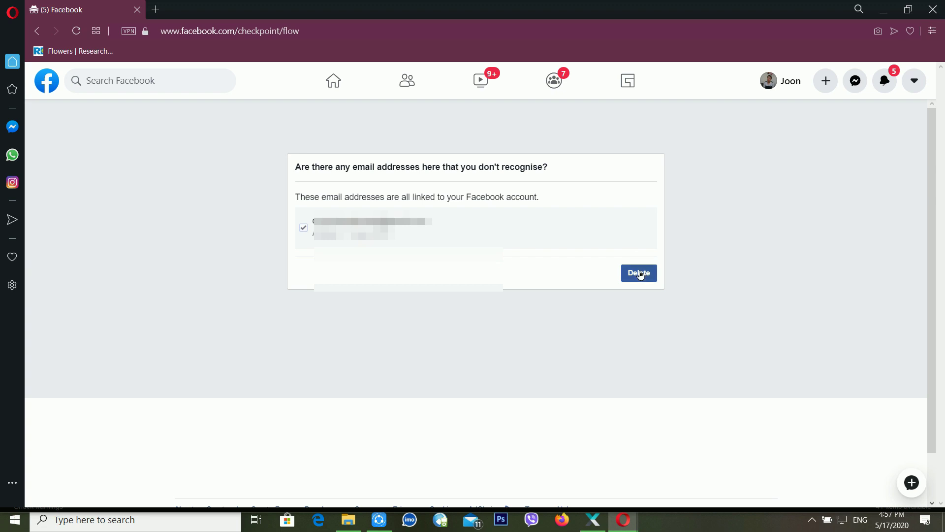
{"action": "left_click", "coordinate": [303, 227]}
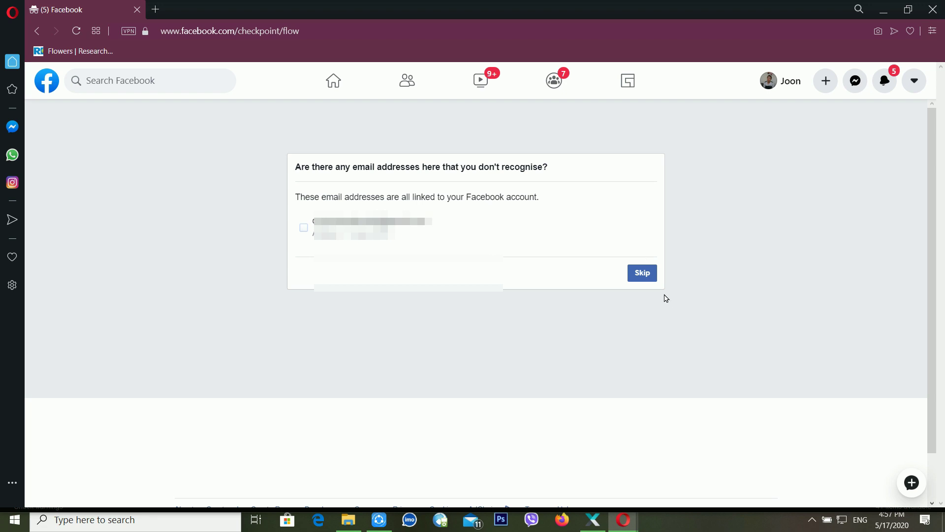
{"action": "left_click", "coordinate": [650, 270]}
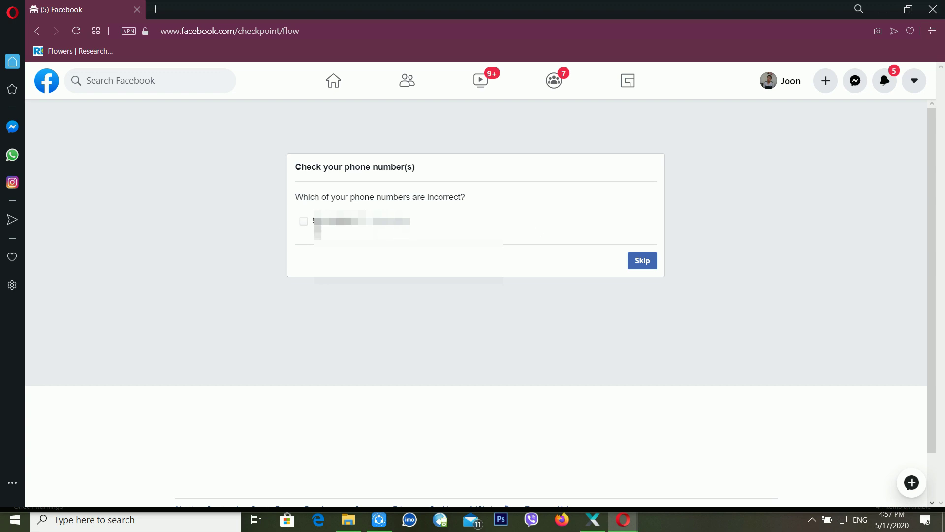
- Keep the linked phone number unmarked, skip to 'All finished!', and go to the News Feed
{"action": "left_click", "coordinate": [306, 221]}
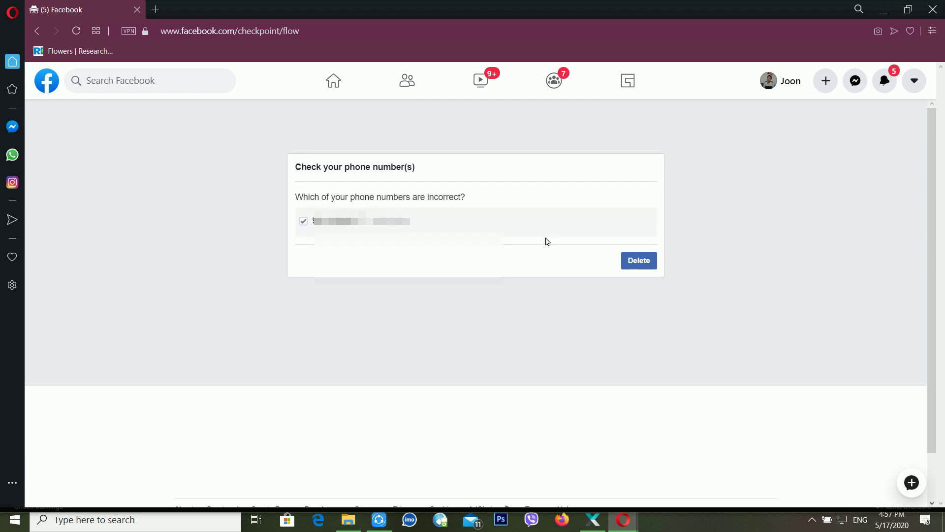
{"action": "left_click", "coordinate": [304, 222]}
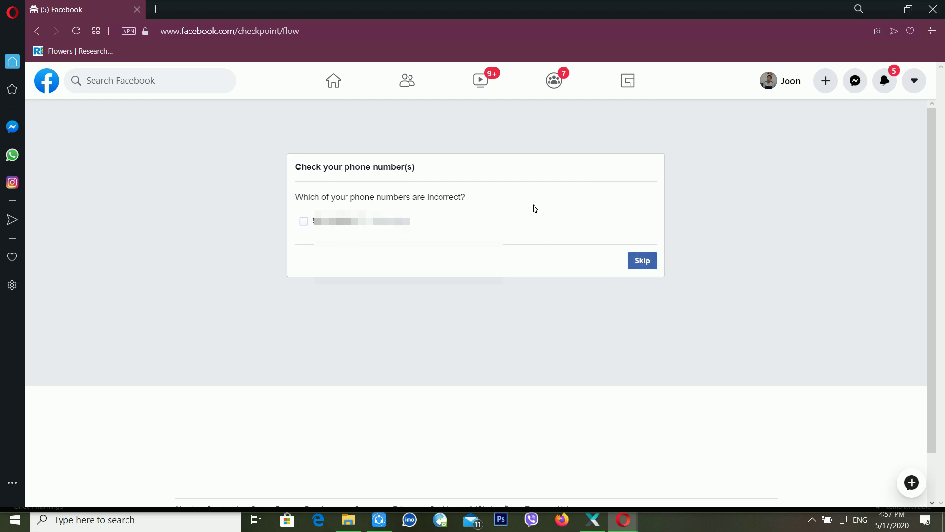
{"action": "left_click", "coordinate": [638, 261]}
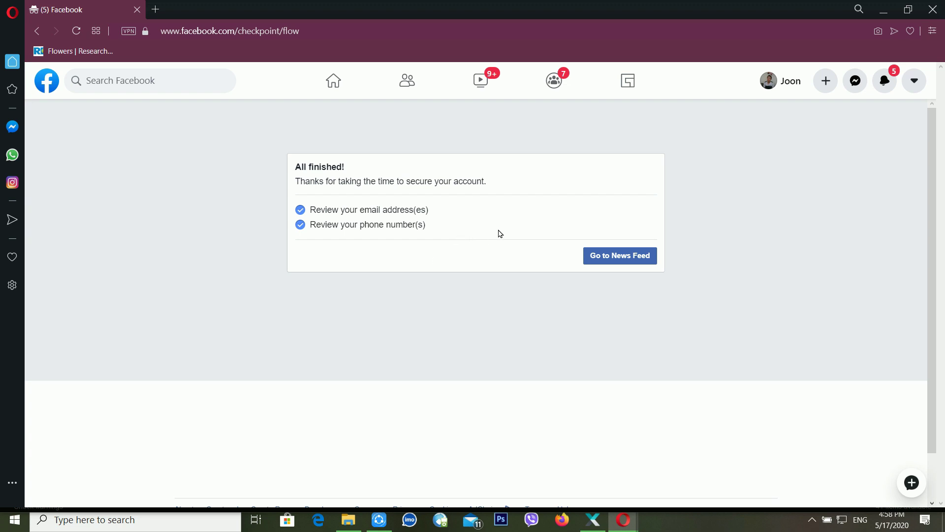
{"action": "left_click", "coordinate": [596, 256]}
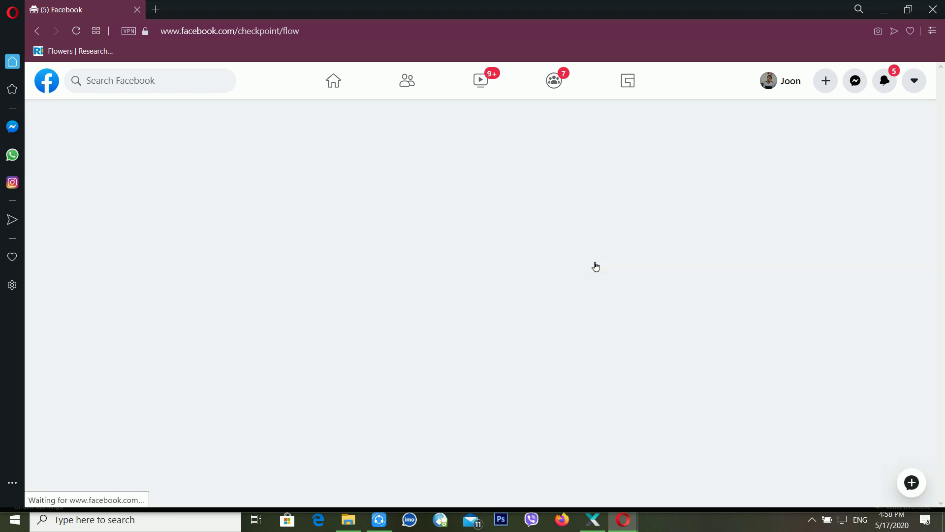